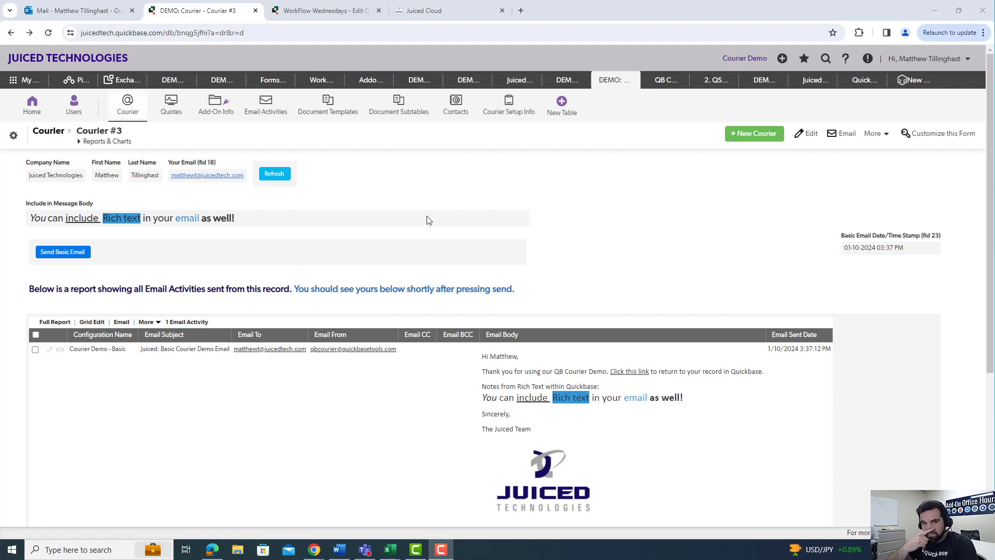
Send the basic email from the Courier #3 record.
{"action": "left_click", "coordinate": [66, 256]}
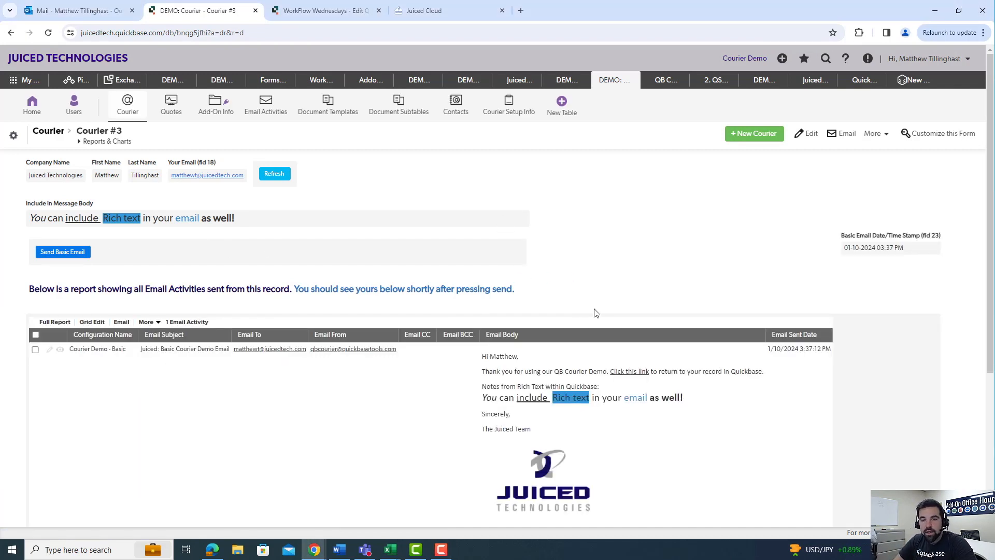
{"action": "scroll", "coordinate": [519, 353], "scroll_direction": "down", "scroll_amount": 2}
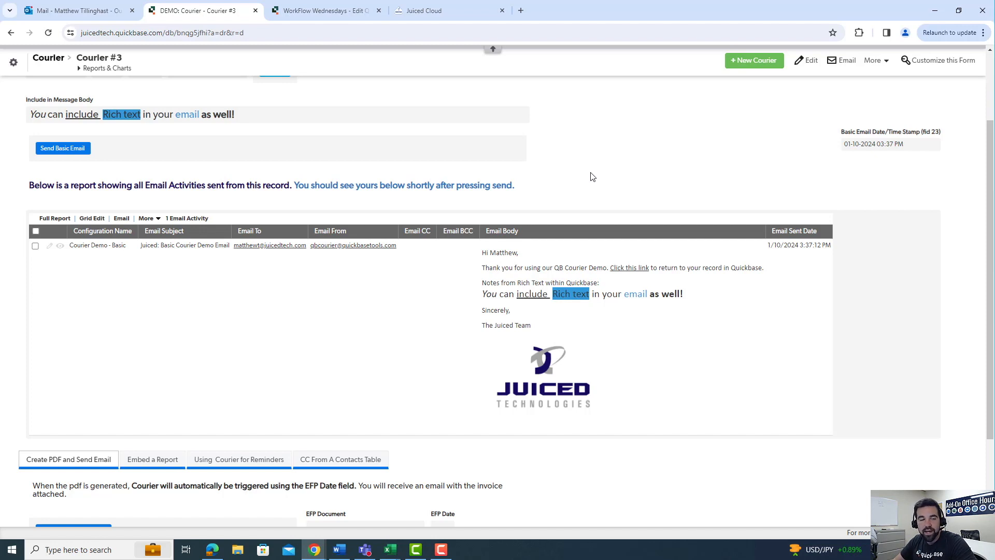
{"action": "scroll", "coordinate": [593, 177], "scroll_direction": "up", "scroll_amount": 2}
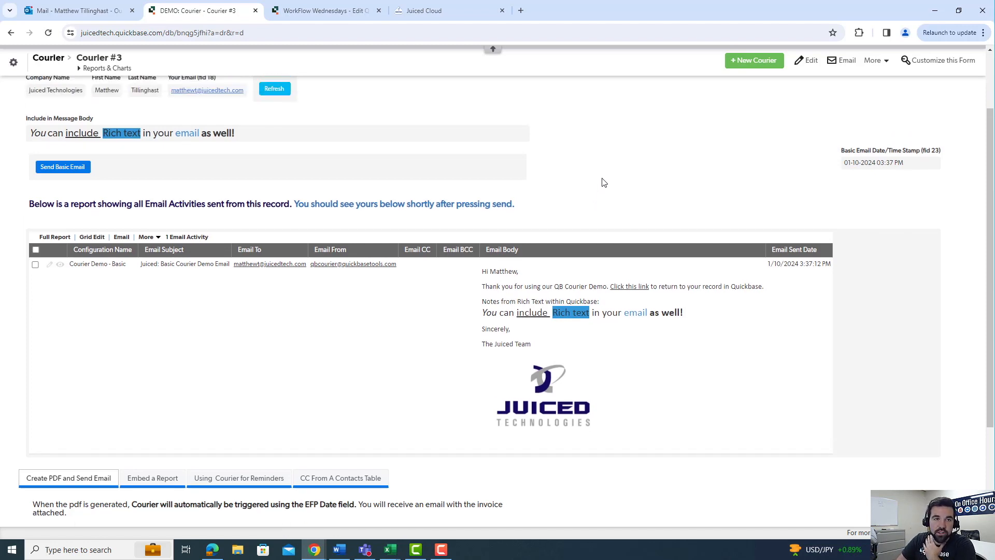
Switch to Outlook and open the "Juiced: Basic Courier Demo Email" message in the Focused inbox.
{"action": "left_click", "coordinate": [95, 15]}
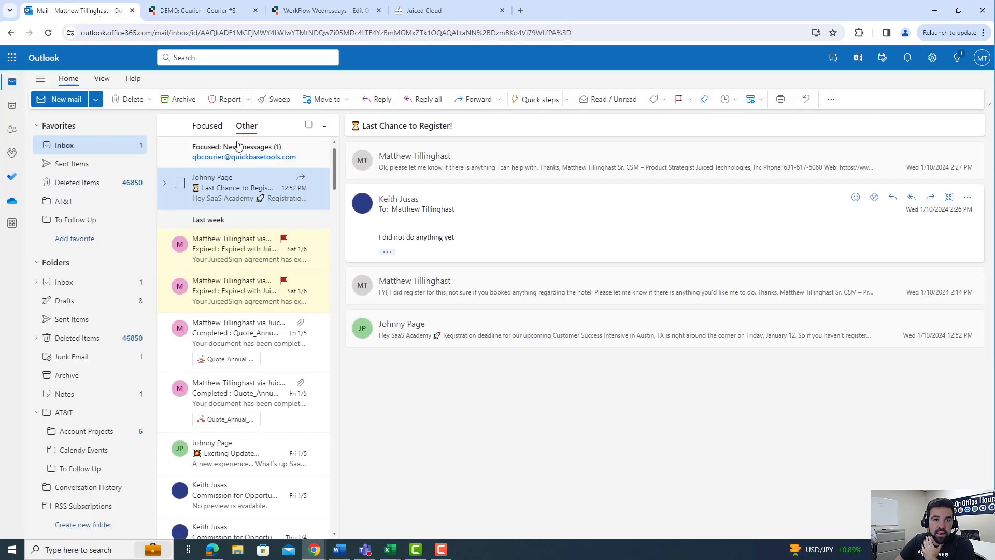
{"action": "left_click", "coordinate": [220, 126]}
{"action": "left_click", "coordinate": [254, 172]}
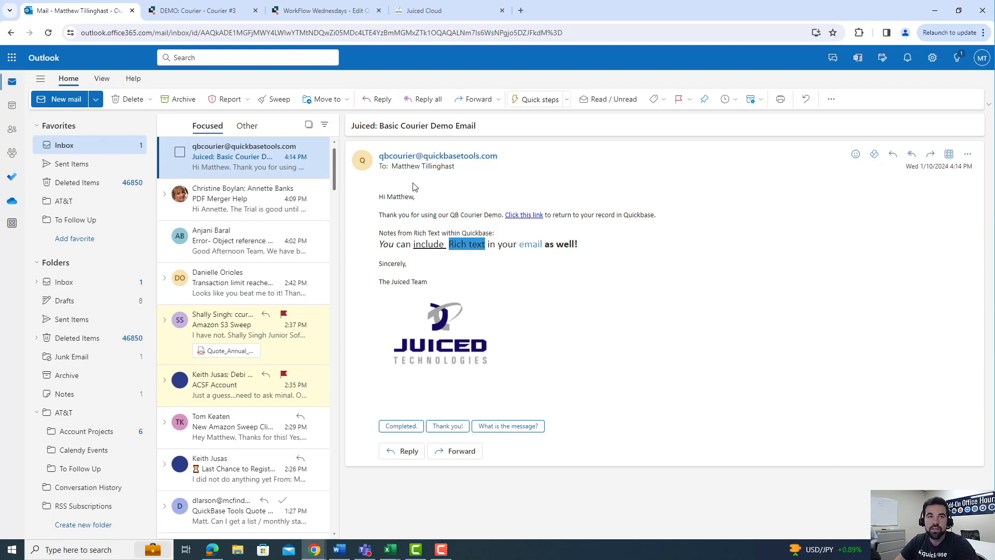
Switch to Juiced Cloud and open the list of QB Courier configurations.
{"action": "left_click", "coordinate": [248, 13]}
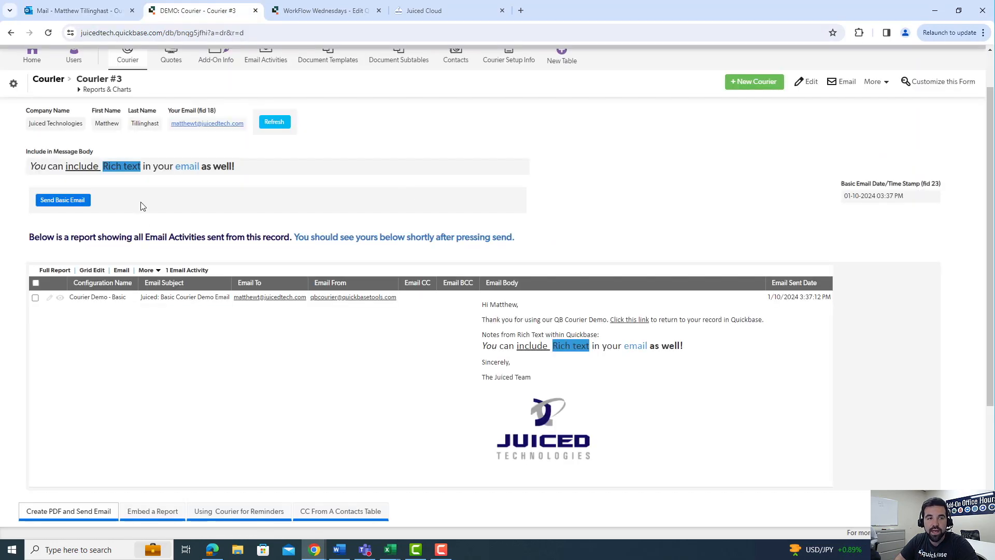
{"action": "left_click", "coordinate": [446, 10]}
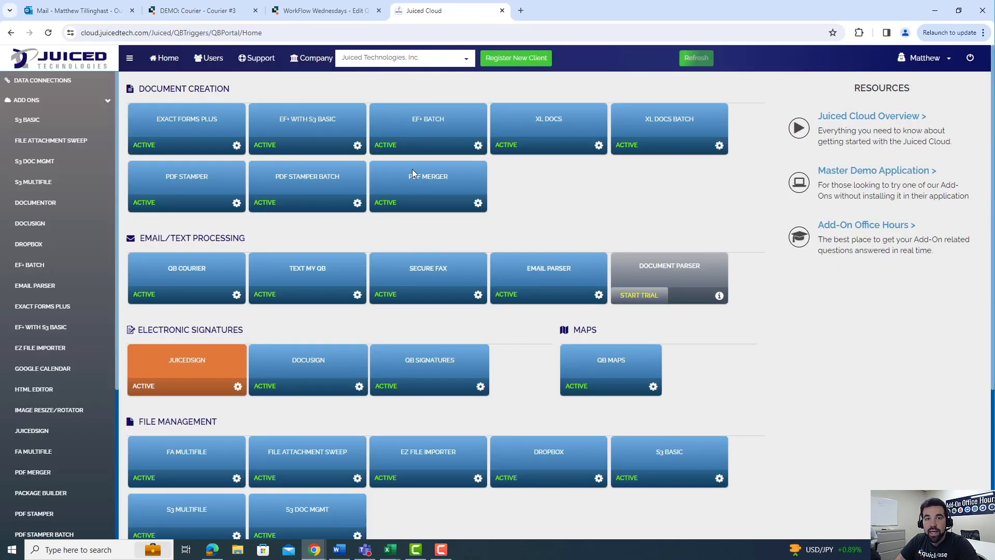
{"action": "left_click", "coordinate": [201, 267]}
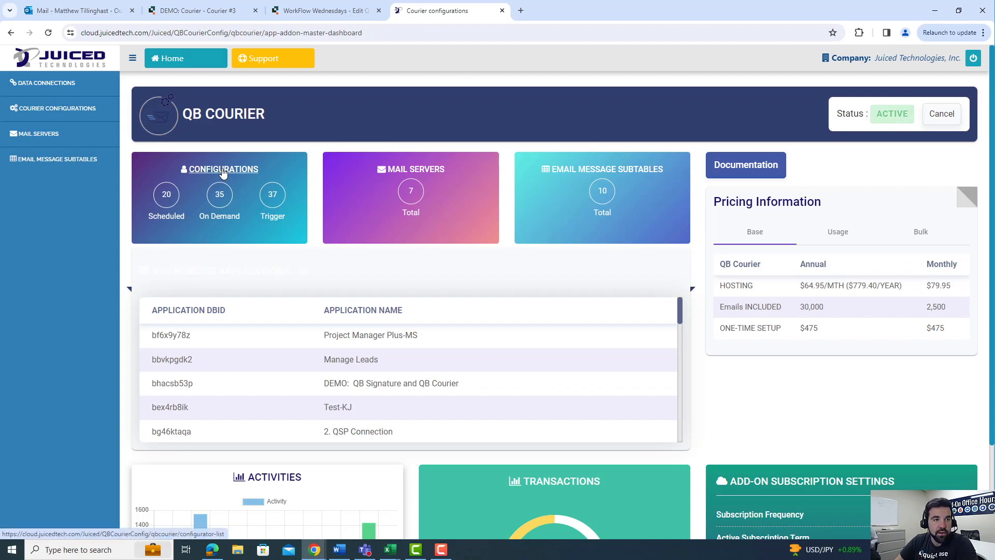
{"action": "left_click", "coordinate": [223, 174]}
Find the Courier Demo - Basic configuration under DEMO: Courier and open it for editing.
{"action": "scroll", "coordinate": [313, 276], "scroll_direction": "down", "scroll_amount": 2}
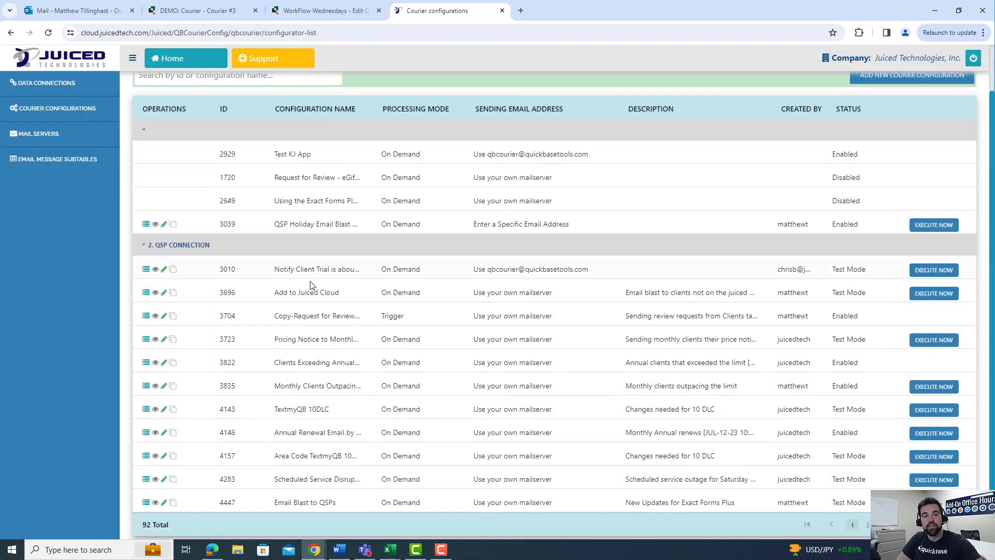
{"action": "left_click", "coordinate": [915, 515]}
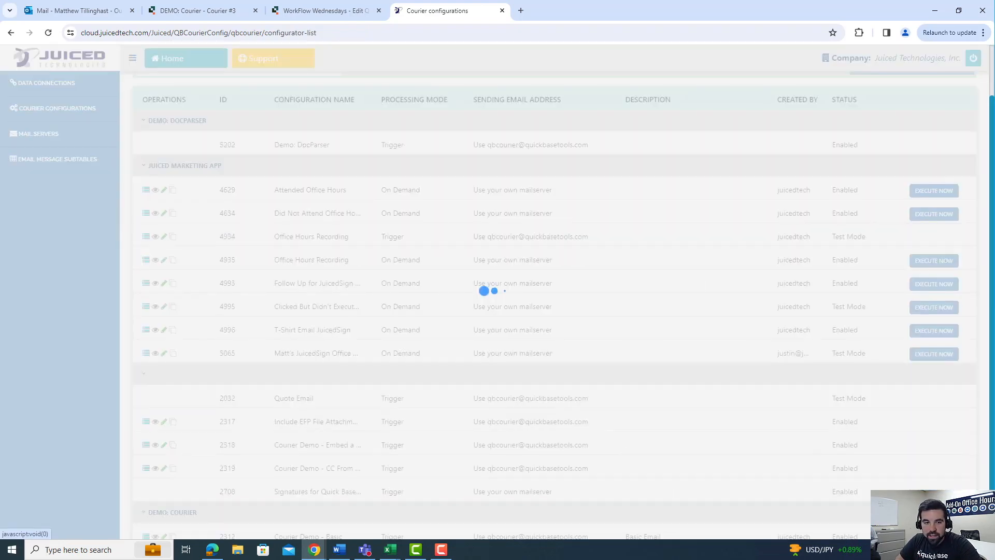
{"action": "scroll", "coordinate": [488, 322], "scroll_direction": "down", "scroll_amount": 1}
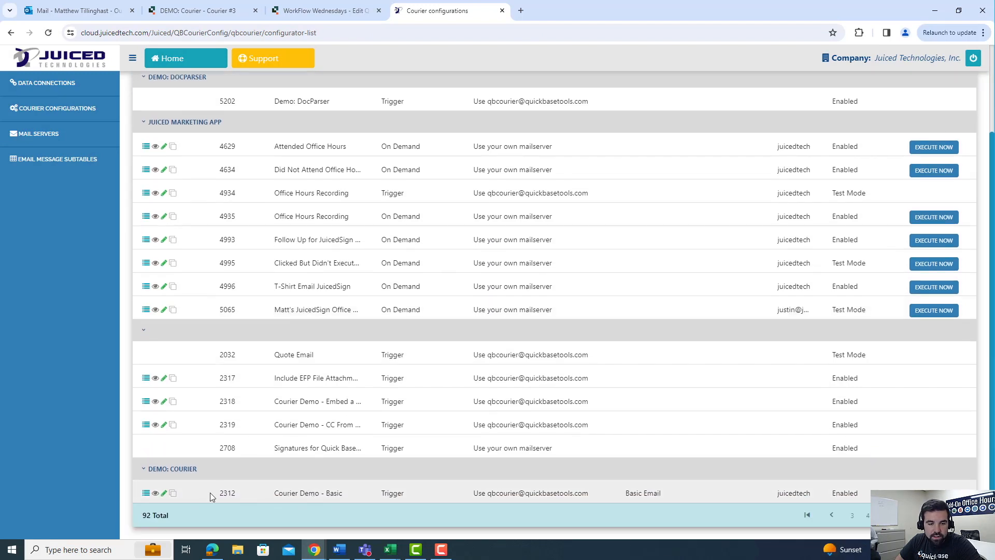
{"action": "left_click", "coordinate": [164, 494]}
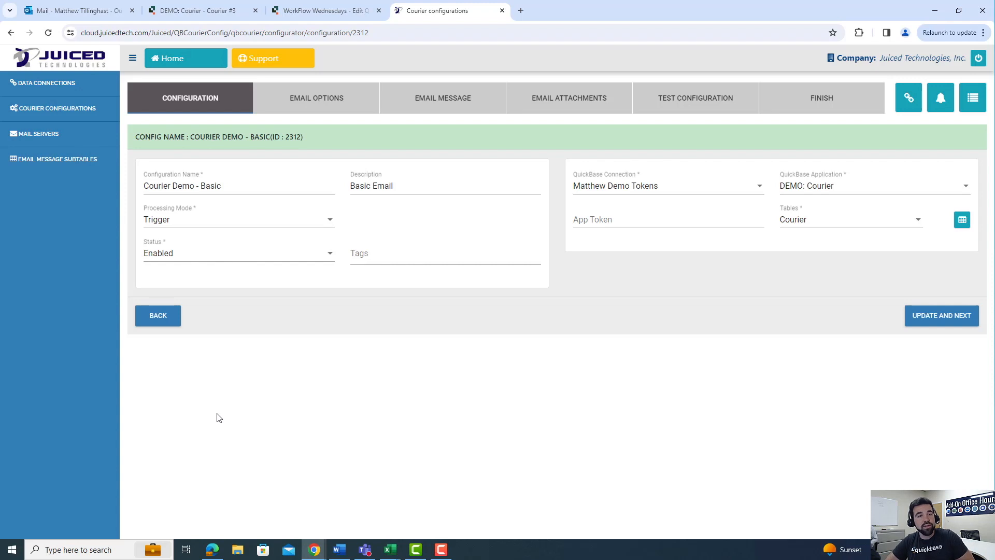
Review the available processing modes without changing the setting, and examine the configuration's email options.
{"action": "left_click", "coordinate": [329, 222]}
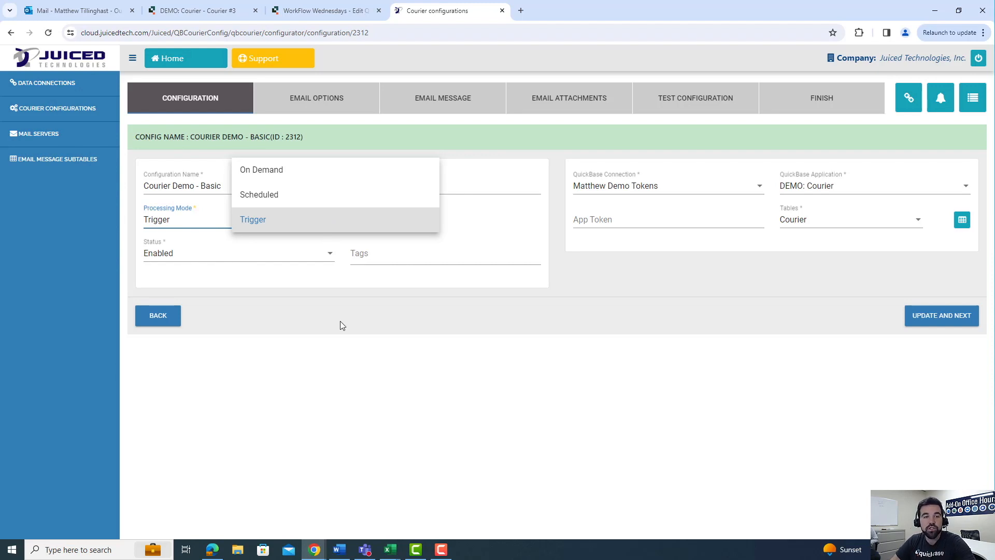
{"action": "left_click", "coordinate": [333, 335]}
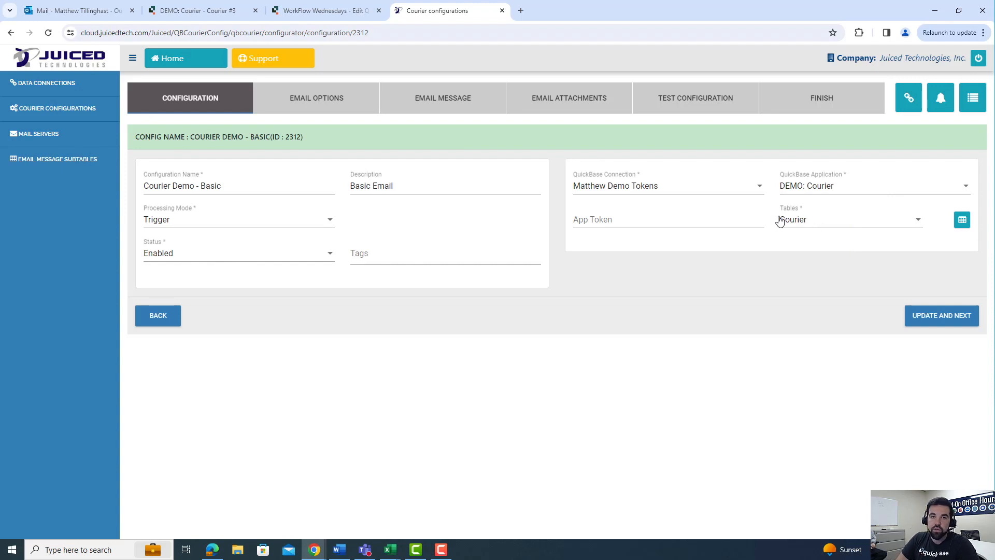
{"action": "left_click", "coordinate": [317, 104]}
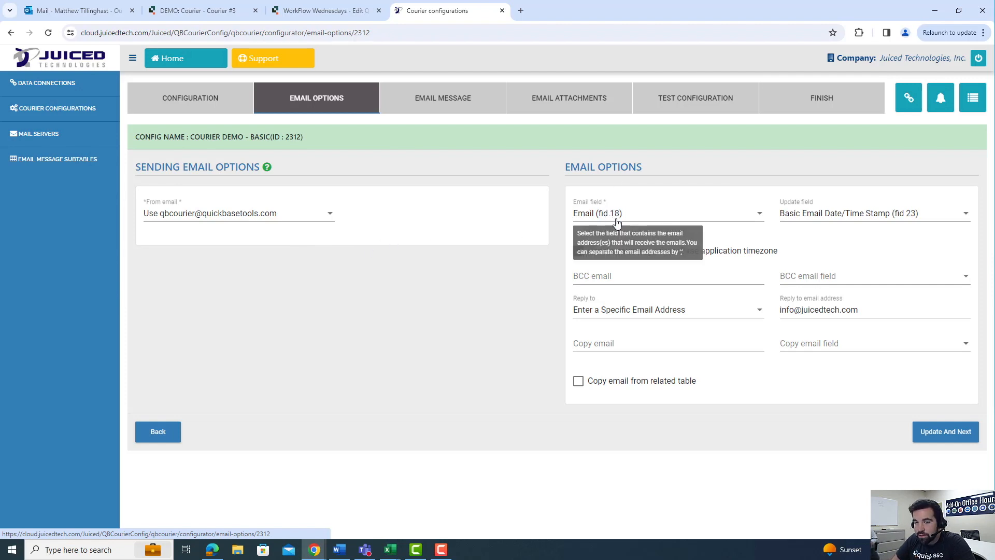
{"action": "mouse_move", "coordinate": [613, 217]}
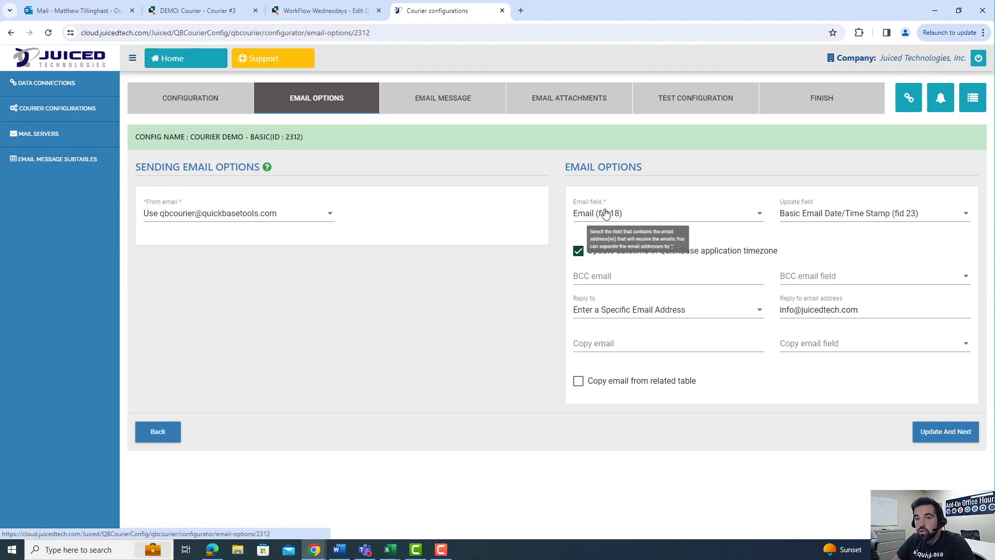
Check the field ID of the Your Email field on the Courier record against the configuration's email field.
{"action": "left_click", "coordinate": [216, 11]}
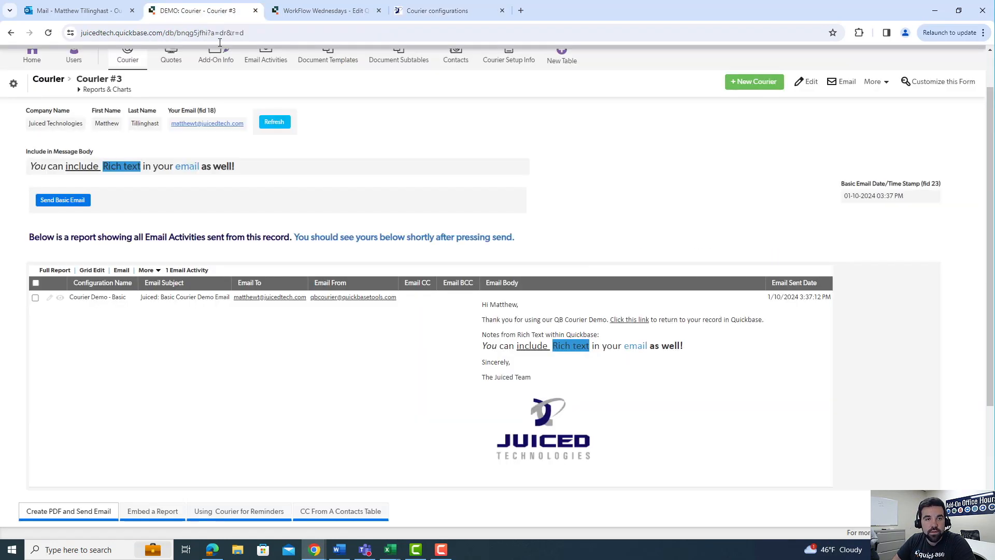
{"action": "right_click", "coordinate": [196, 115]}
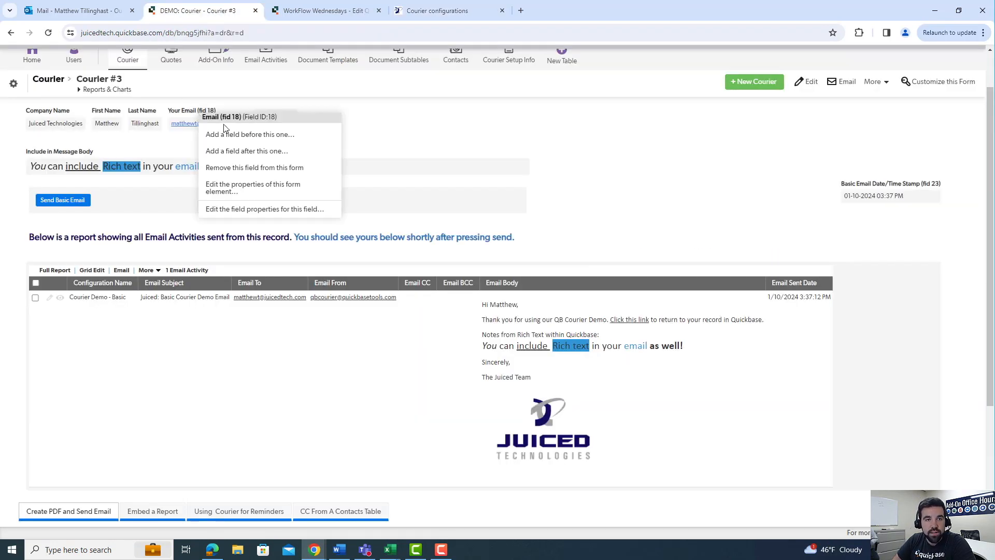
{"action": "left_click", "coordinate": [437, 10]}
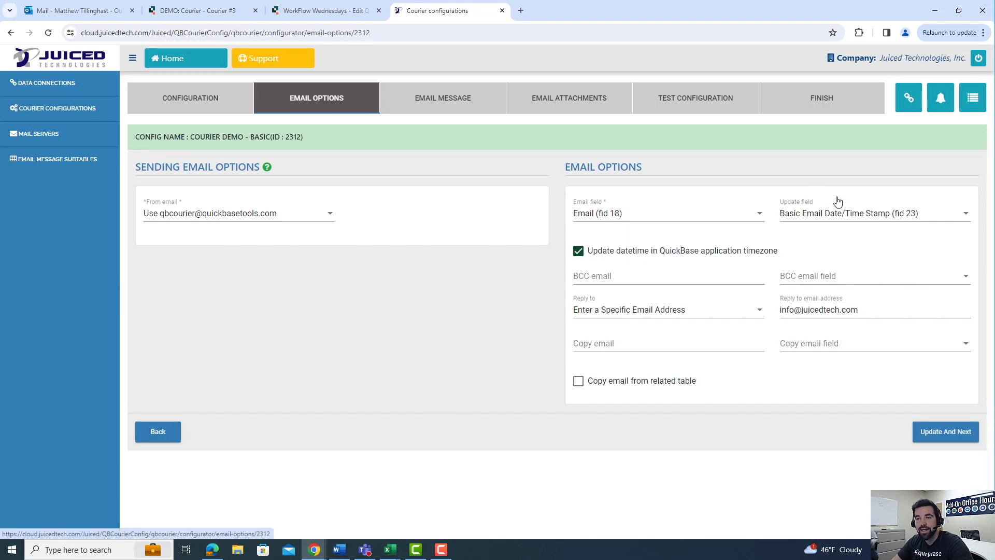
Reload the Courier record, check its Basic Email Date/Time Stamp, and return to the configuration's email options.
{"action": "left_click", "coordinate": [197, 11]}
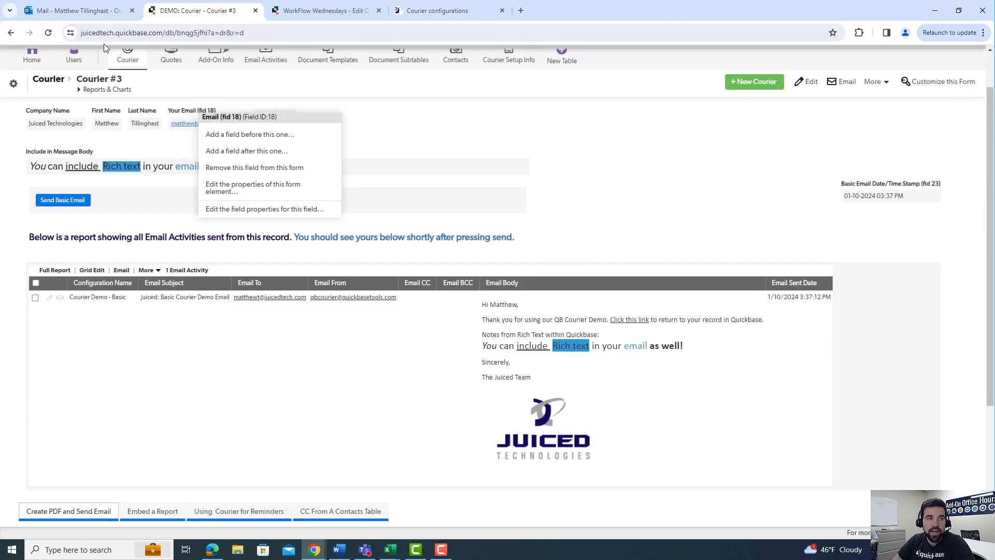
{"action": "left_click", "coordinate": [48, 32]}
{"action": "left_click_drag", "start_coordinate": [850, 200], "coordinate": [910, 201]}
{"action": "left_click", "coordinate": [407, 9]}
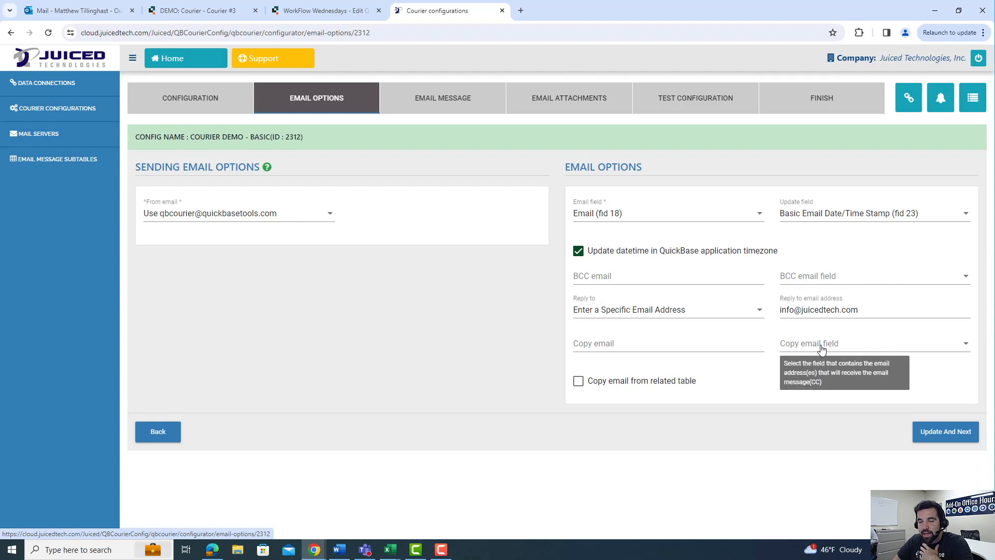
Open the configuration's email message settings and examine the subject line.
{"action": "left_click", "coordinate": [482, 104]}
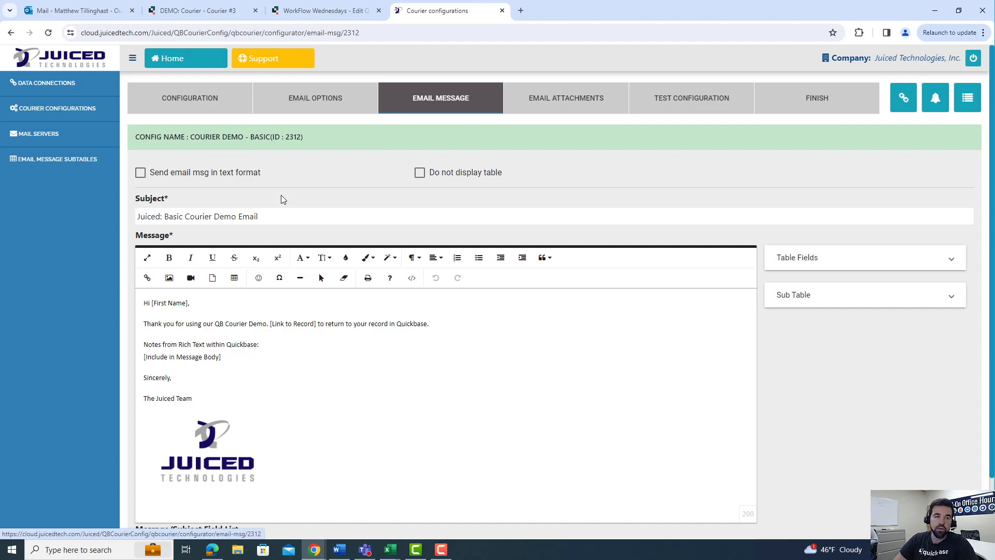
{"action": "left_click_drag", "start_coordinate": [139, 217], "coordinate": [262, 220]}
{"action": "left_click", "coordinate": [263, 222]}
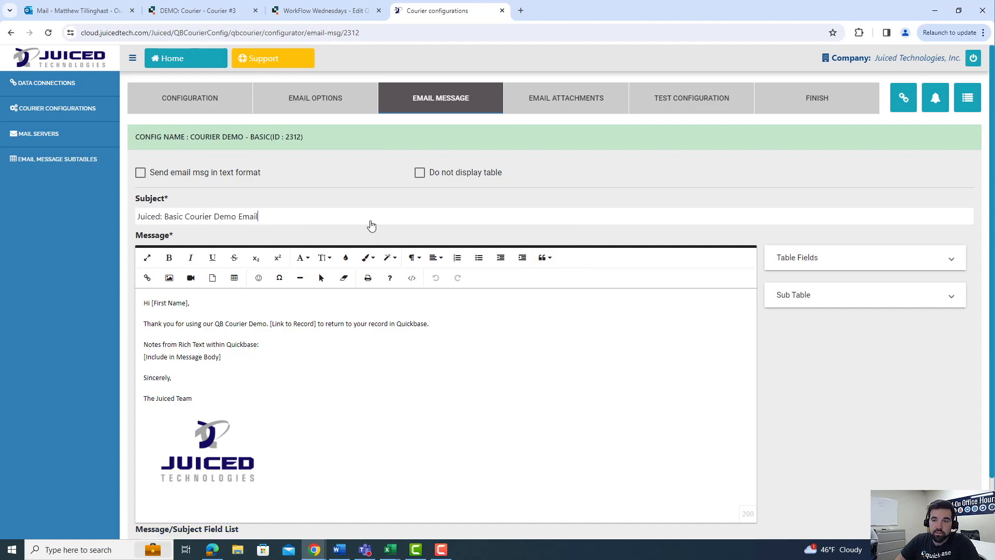
Insert the Email activities- Copy Contacts table field after "Sincerely," in the message body and delete it again.
{"action": "left_click", "coordinate": [876, 267]}
{"action": "left_click_drag", "start_coordinate": [946, 309], "coordinate": [955, 381]}
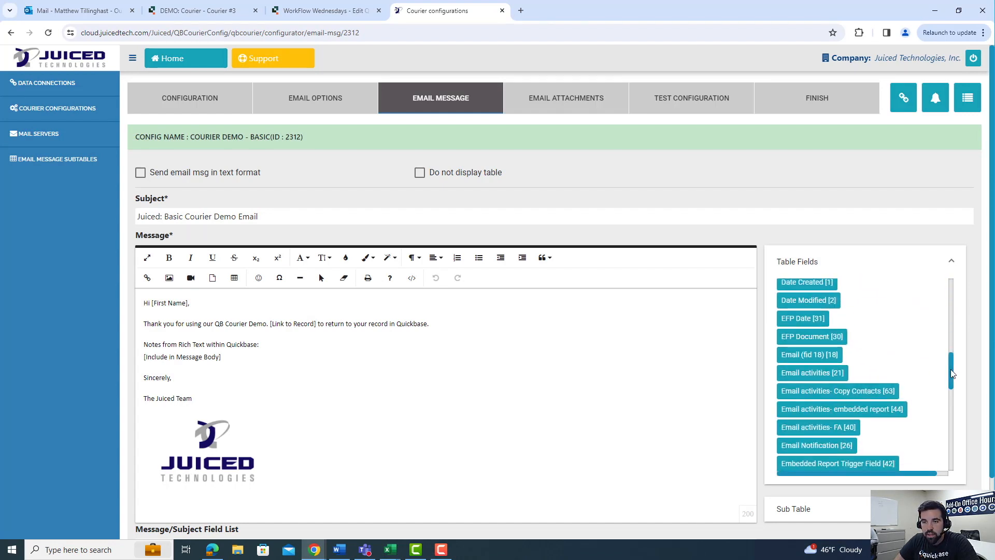
{"action": "left_click", "coordinate": [469, 374]}
{"action": "left_click_drag", "start_coordinate": [825, 391], "coordinate": [433, 373]}
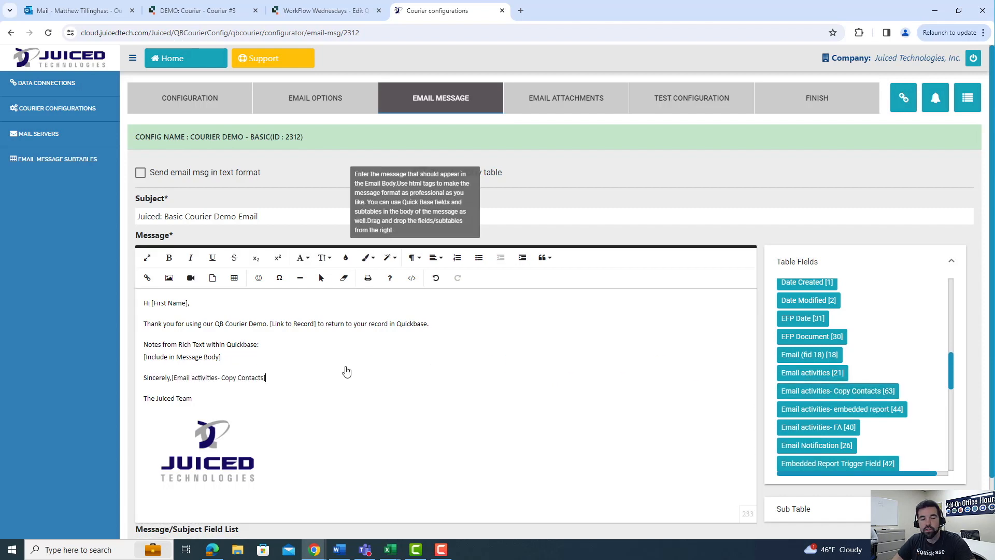
{"action": "left_click_drag", "start_coordinate": [266, 378], "coordinate": [175, 381]}
{"action": "key", "text": "BackSpace"}
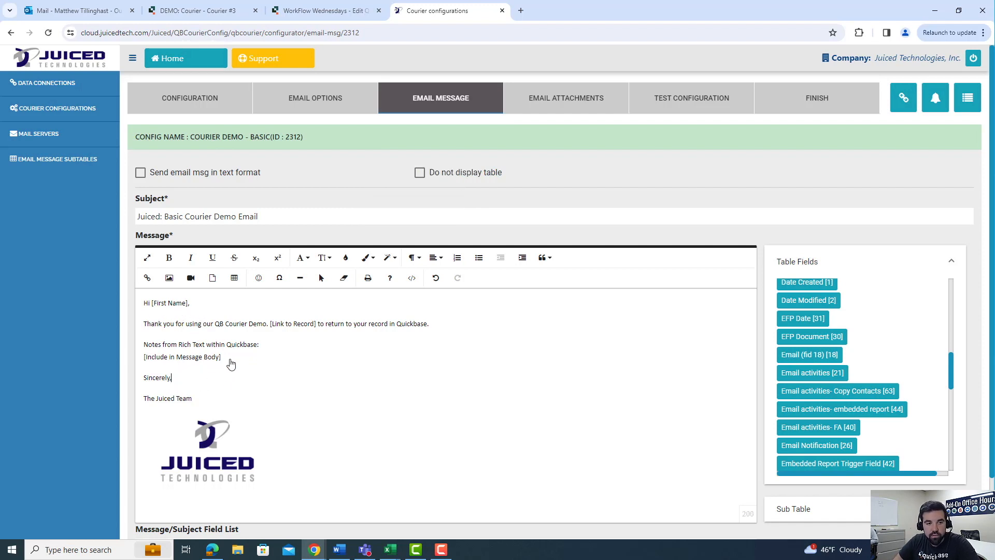
Compare the sent email body on the Courier record with the placeholders in the message template.
{"action": "left_click", "coordinate": [200, 10]}
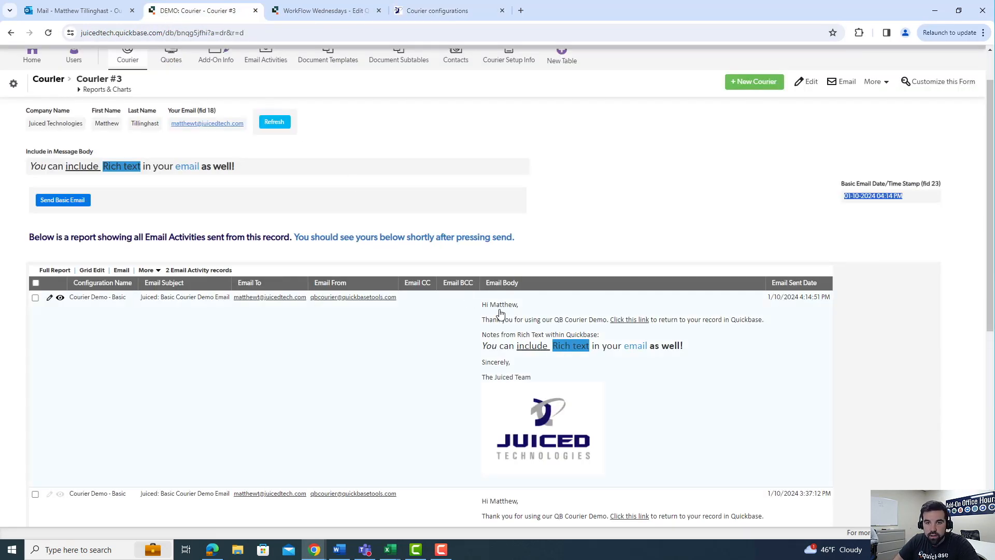
{"action": "left_click", "coordinate": [411, 6]}
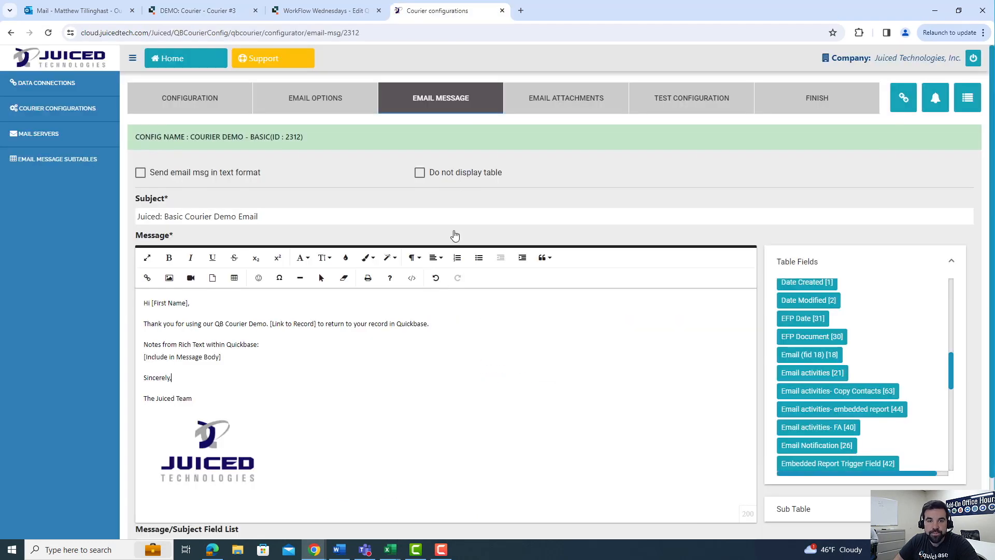
Change the text color of "Notes from Rich Text within Quickbase:" in the message body to light yellow.
{"action": "scroll", "coordinate": [279, 383], "scroll_direction": "down", "scroll_amount": 2}
{"action": "left_click", "coordinate": [229, 397]}
{"action": "left_click", "coordinate": [289, 278]}
{"action": "left_click_drag", "start_coordinate": [144, 275], "coordinate": [259, 278]}
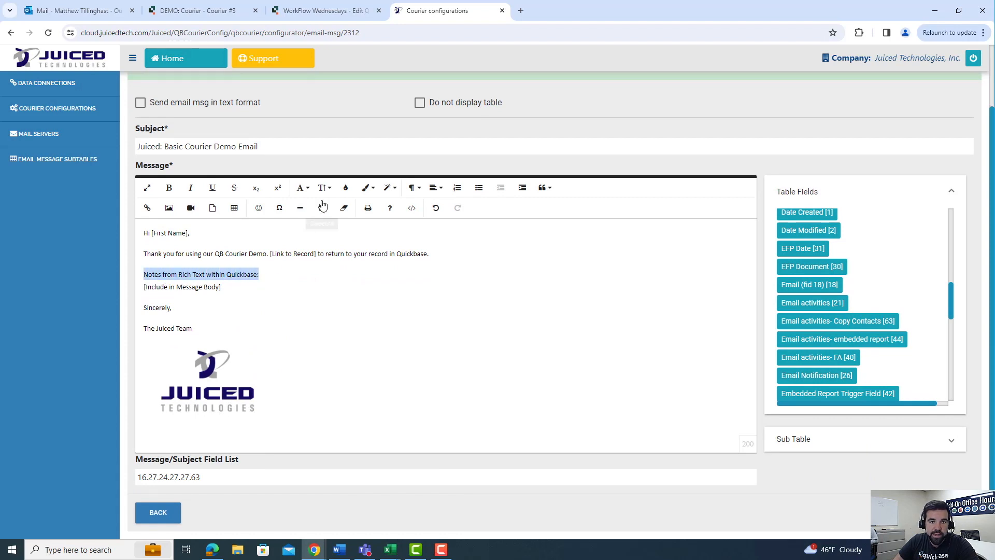
{"action": "left_click", "coordinate": [346, 187]}
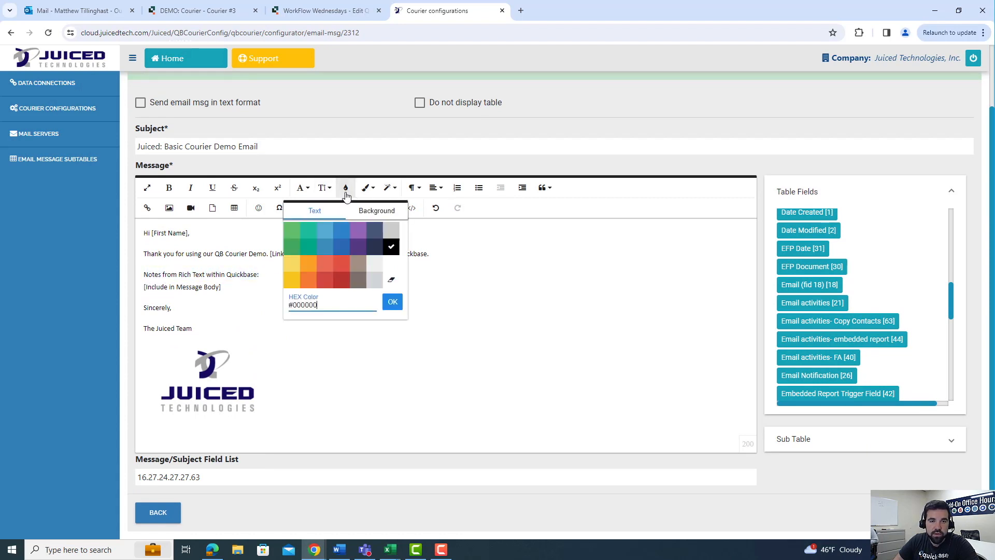
{"action": "left_click", "coordinate": [292, 269]}
{"action": "left_click", "coordinate": [278, 277]}
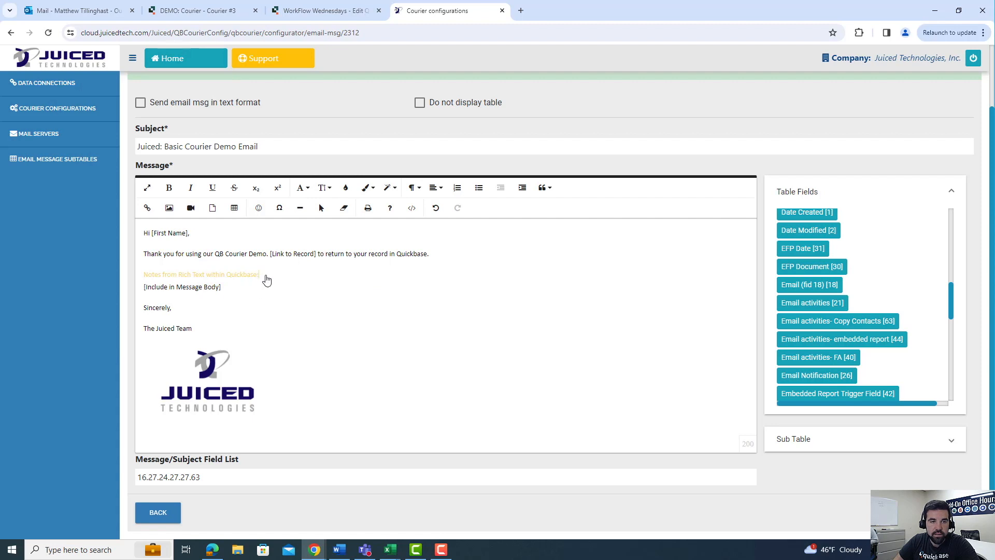
Increase the font size of the "Notes from Rich Text within Quickbase:" line in the message body.
{"action": "left_click_drag", "start_coordinate": [264, 278], "coordinate": [139, 276]}
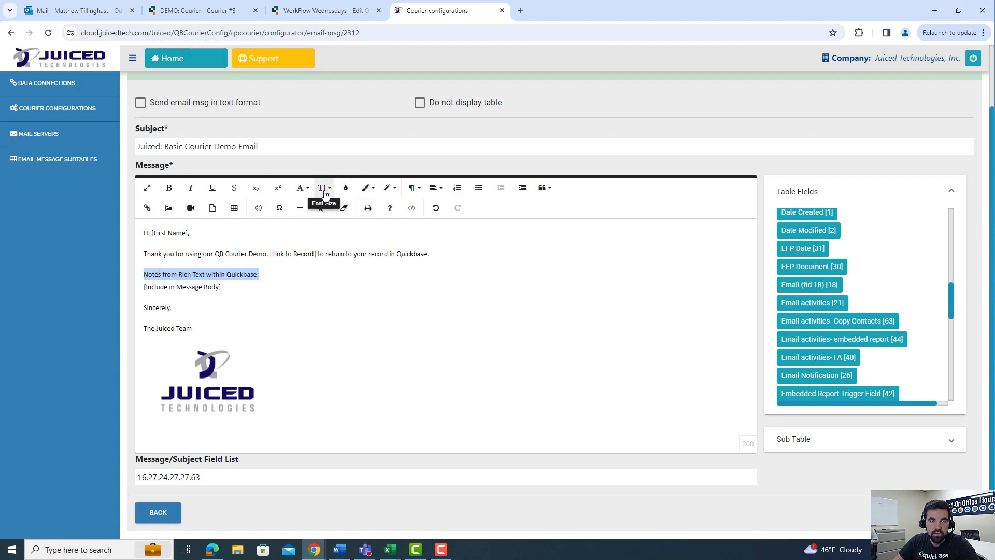
{"action": "left_click", "coordinate": [327, 193]}
{"action": "left_click", "coordinate": [333, 308]}
{"action": "left_click", "coordinate": [342, 309]}
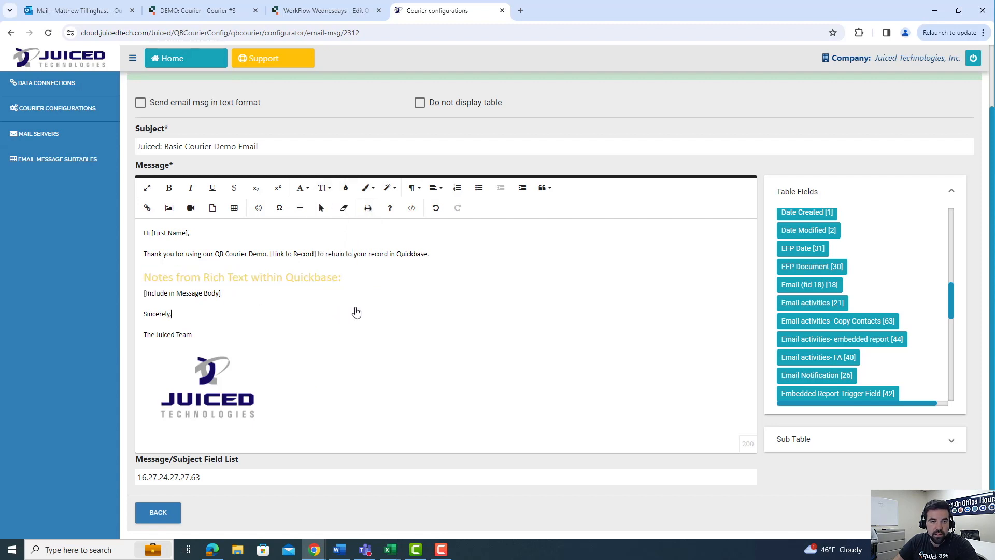
Review the configuration's email attachment settings and its test configuration settings.
{"action": "scroll", "coordinate": [318, 216], "scroll_direction": "up", "scroll_amount": 2}
{"action": "left_click", "coordinate": [575, 108]}
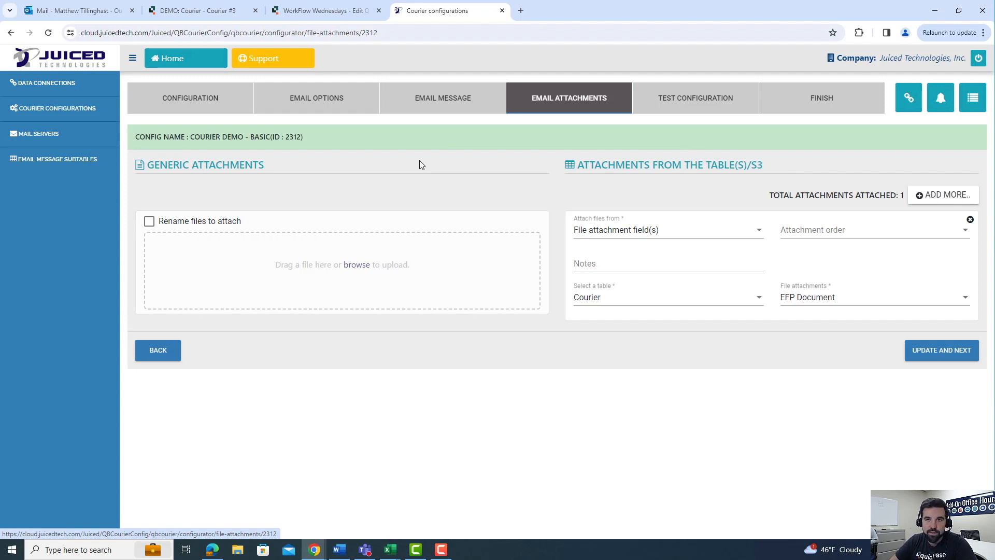
{"action": "left_click", "coordinate": [700, 104]}
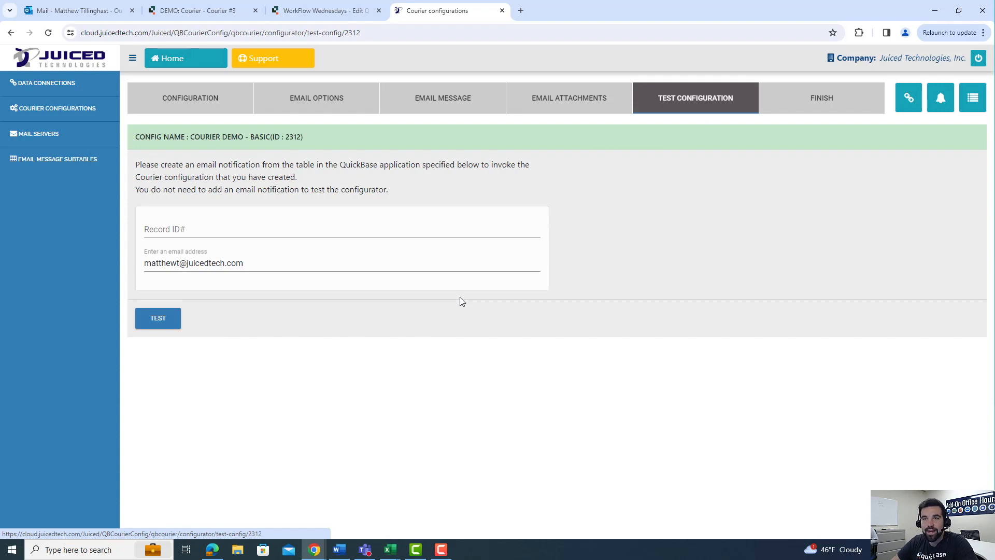
Review the configuration's email notification setup and email activity logging settings, and compare them with the email activities on the Courier record.
{"action": "left_click", "coordinate": [802, 110]}
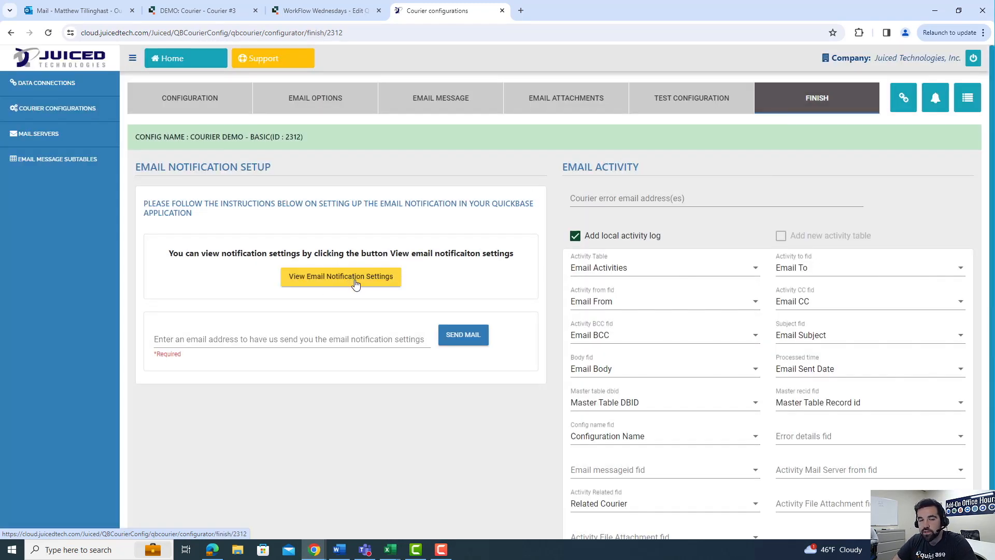
{"action": "mouse_move", "coordinate": [619, 200]}
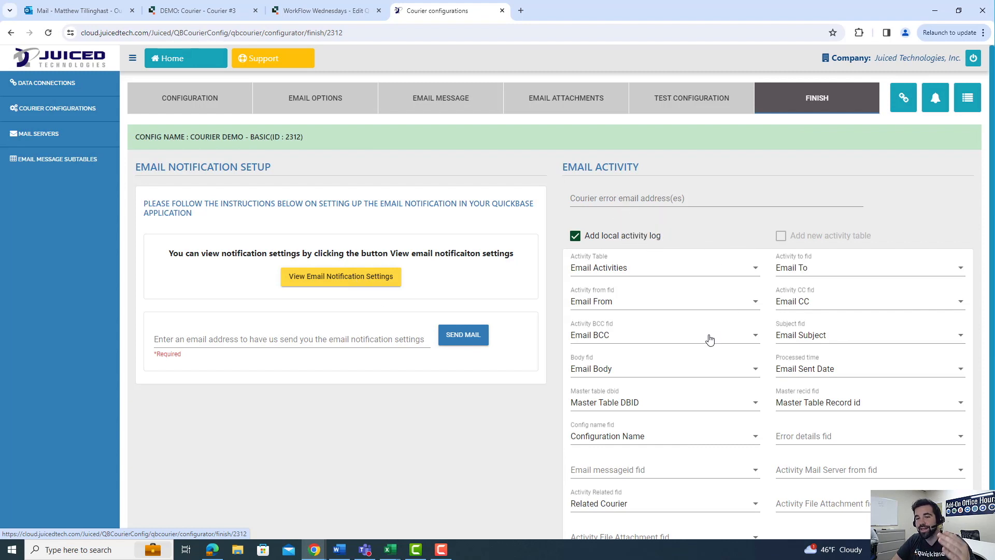
{"action": "left_click", "coordinate": [243, 13]}
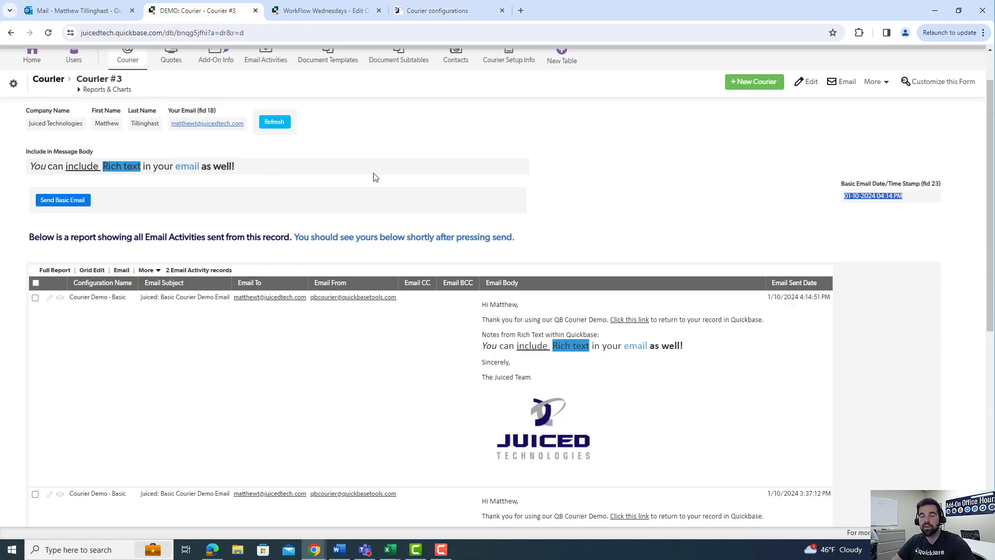
Switch to the Edit Quote #13 form and set the Status under Send Trial Email Sequence to Trial Quote.
{"action": "left_click", "coordinate": [336, 12]}
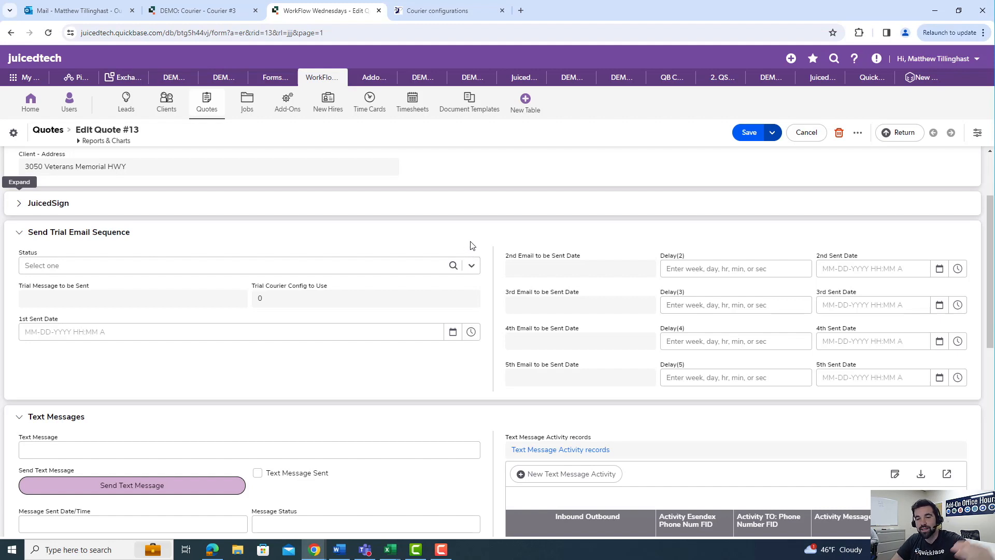
{"action": "left_click", "coordinate": [471, 266]}
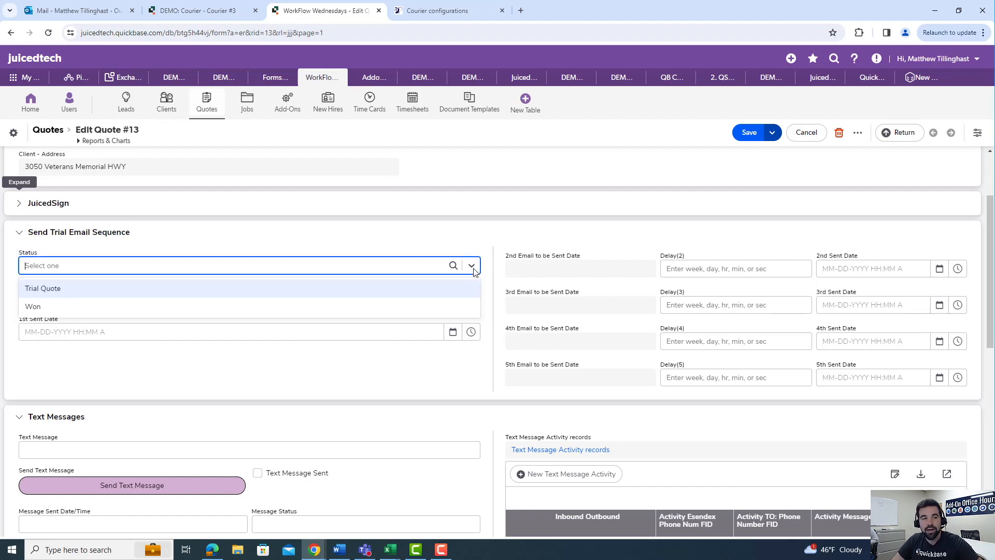
{"action": "left_click", "coordinate": [80, 308]}
{"action": "left_click", "coordinate": [263, 264]}
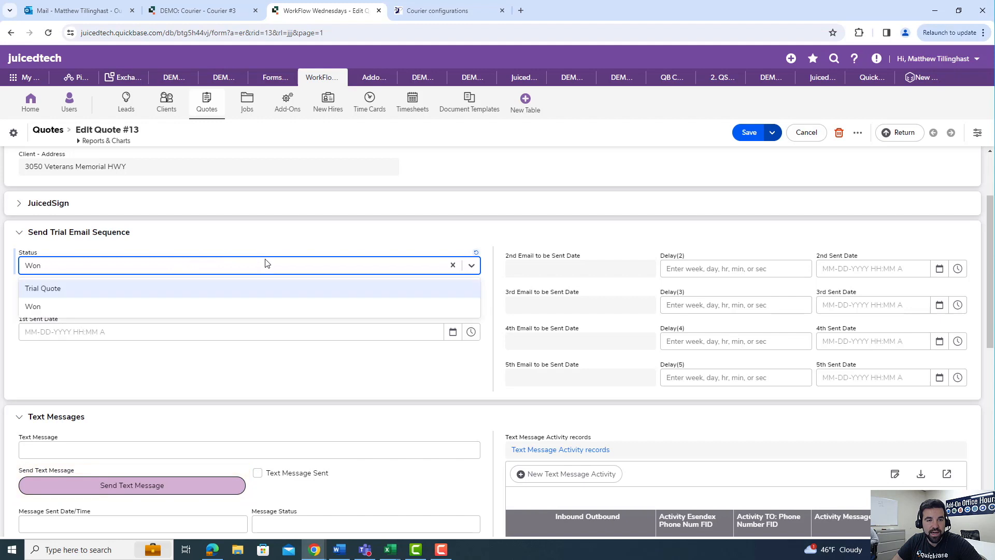
{"action": "left_click", "coordinate": [211, 288]}
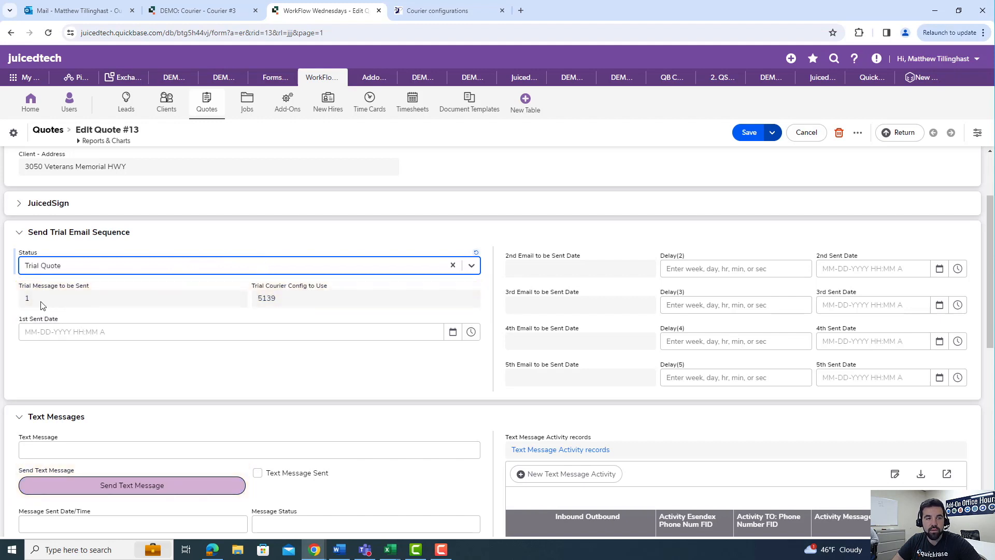